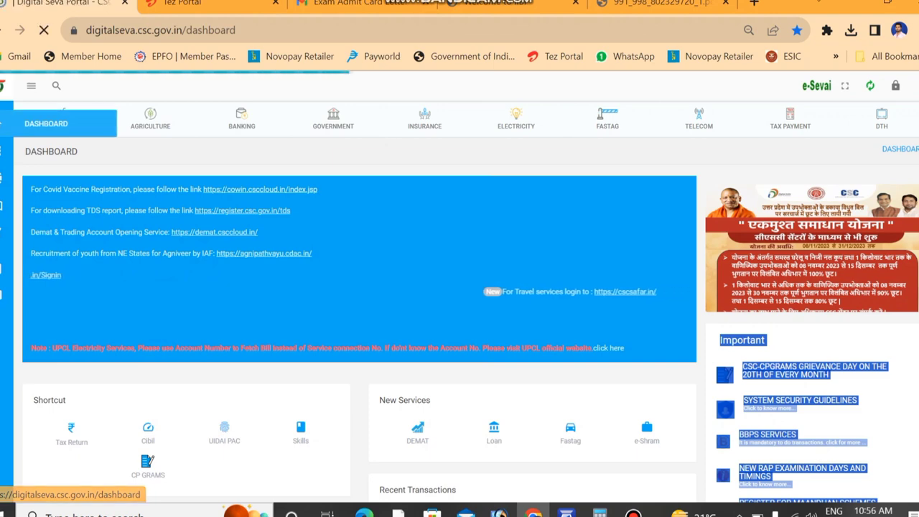
# Step: Dismiss the dashboard announcement, search the services for "exam" and open the Examination Fee service
pyautogui.click(46, 123)
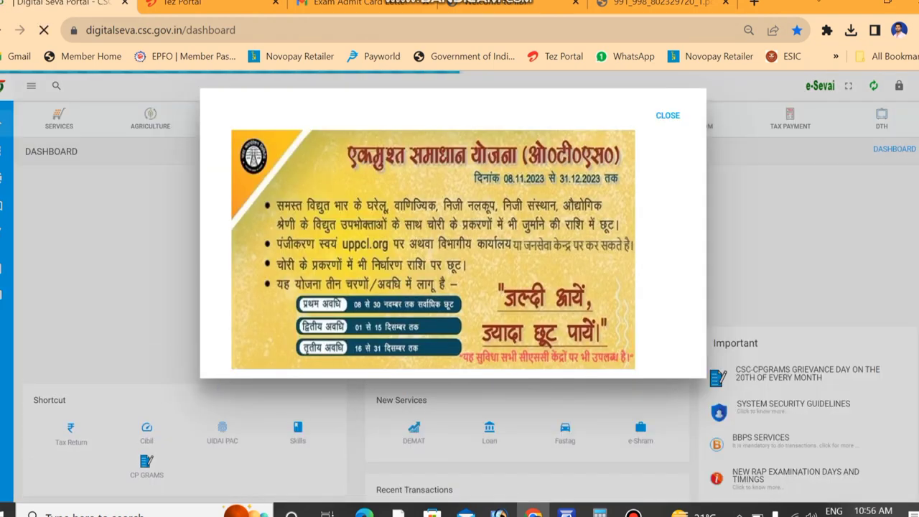
pyautogui.click(668, 115)
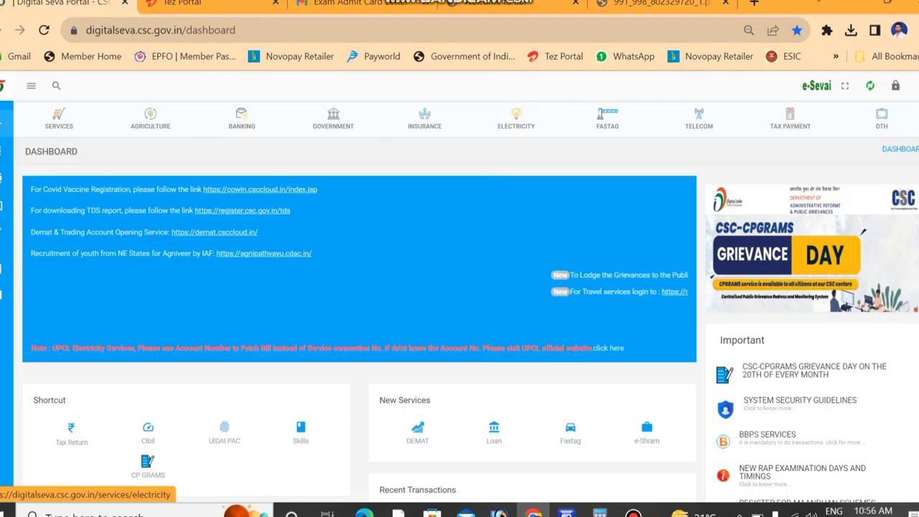
pyautogui.click(56, 86)
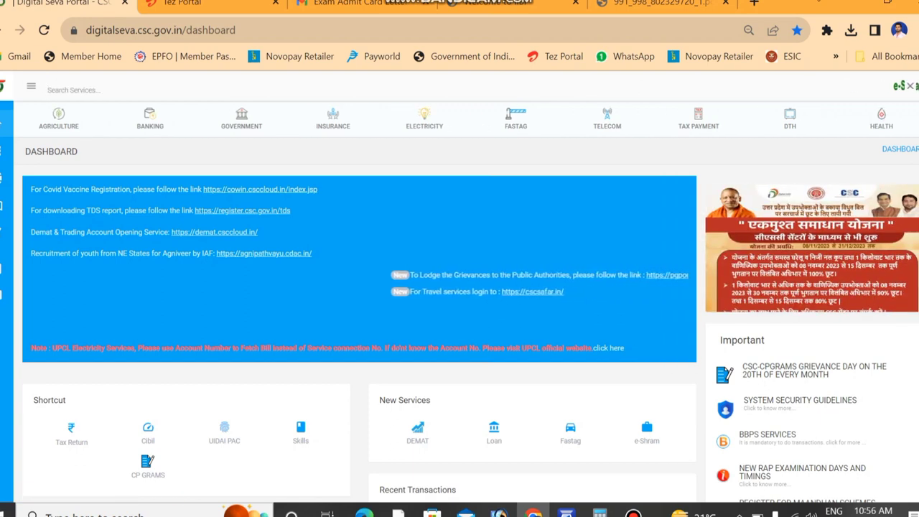
pyautogui.write('exa')
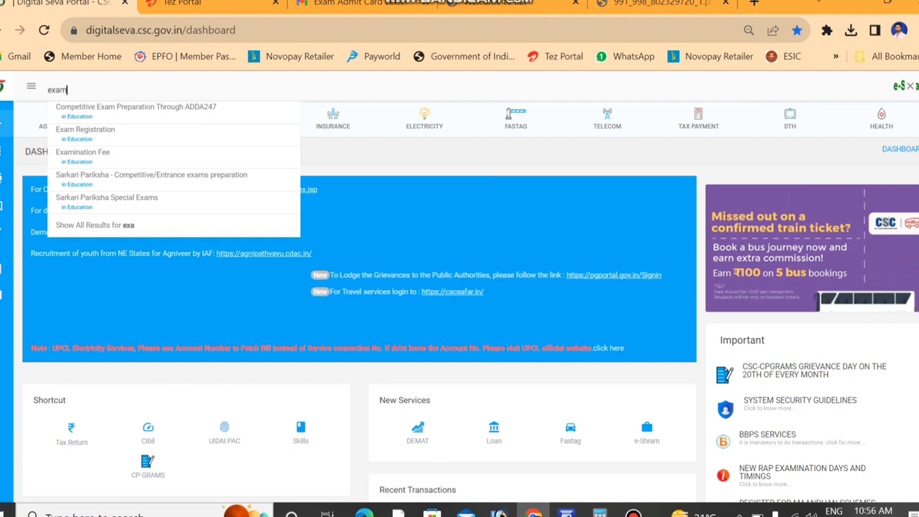
pyautogui.write('m')
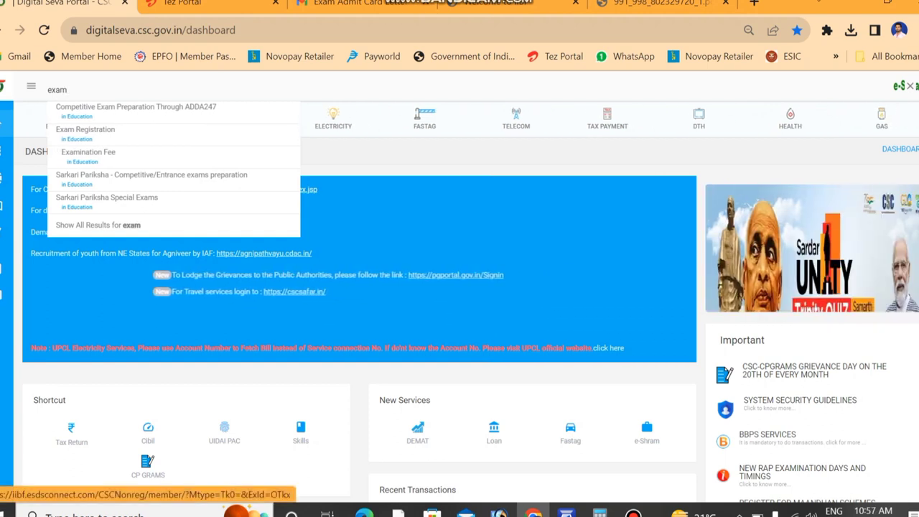
pyautogui.click(87, 152)
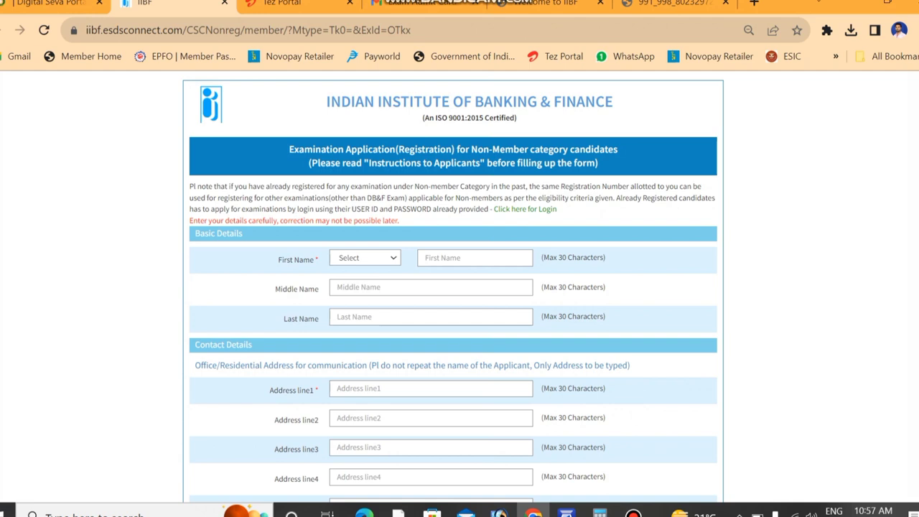
# Step: Look through the name, address and date of birth fields of the exam registration form
pyautogui.scroll(-1, 453, 287)
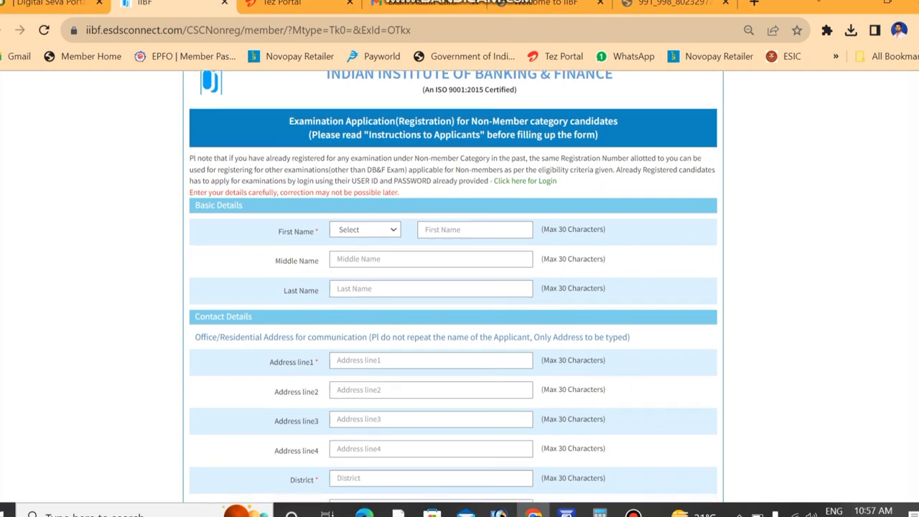
pyautogui.click(365, 230)
pyautogui.click(474, 229)
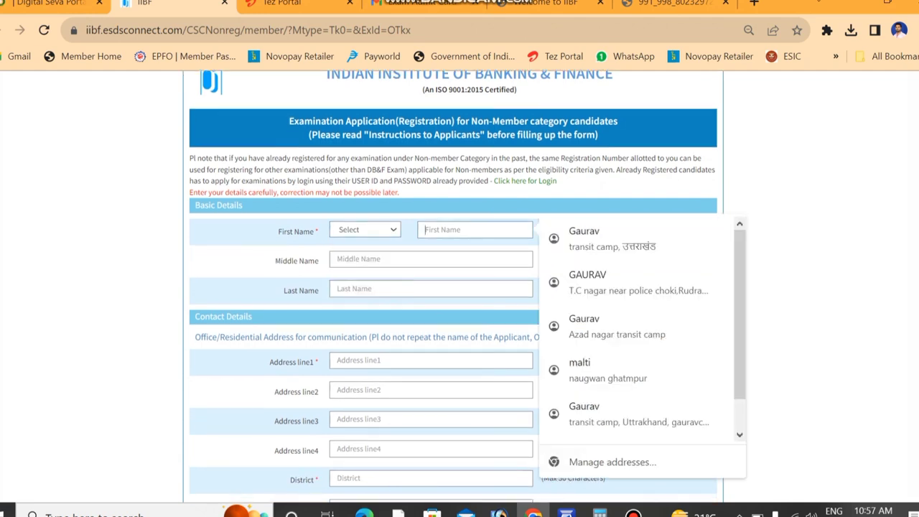
pyautogui.click(431, 289)
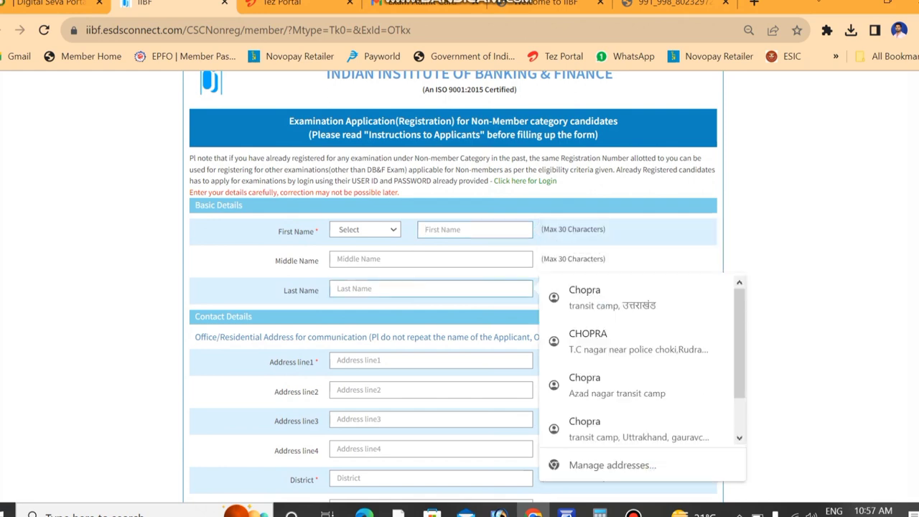
pyautogui.click(431, 259)
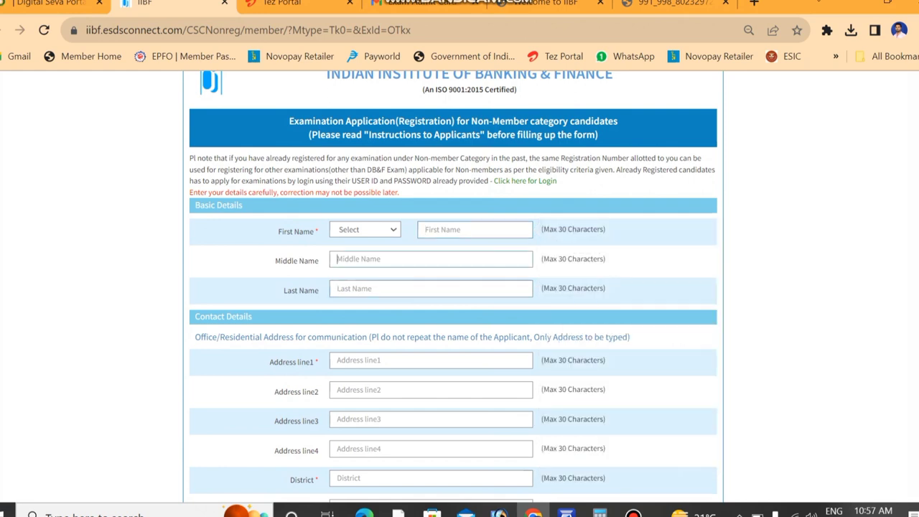
pyautogui.scroll(-2, 453, 287)
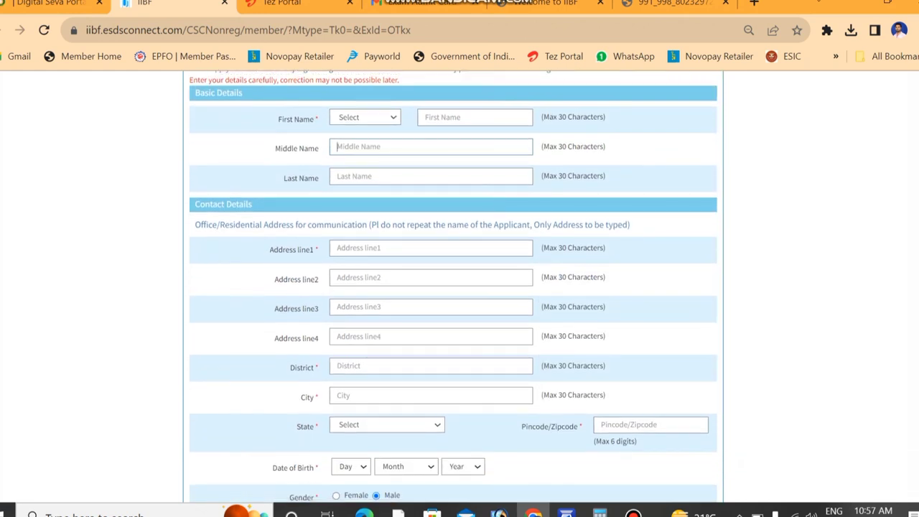
pyautogui.click(431, 249)
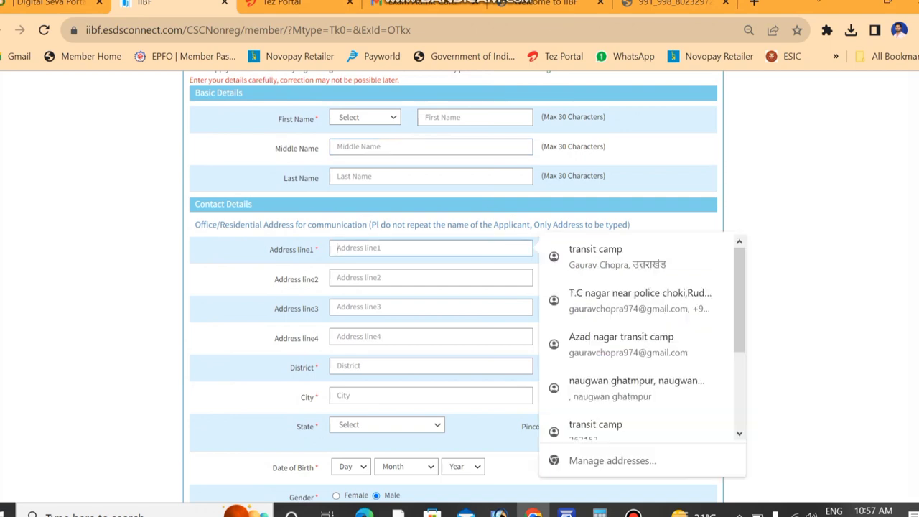
pyautogui.scroll(-3, 453, 287)
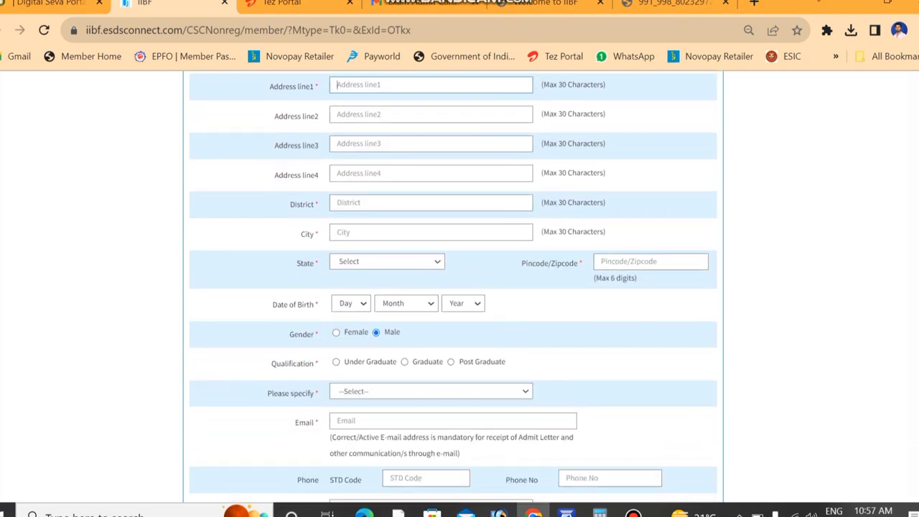
pyautogui.click(351, 304)
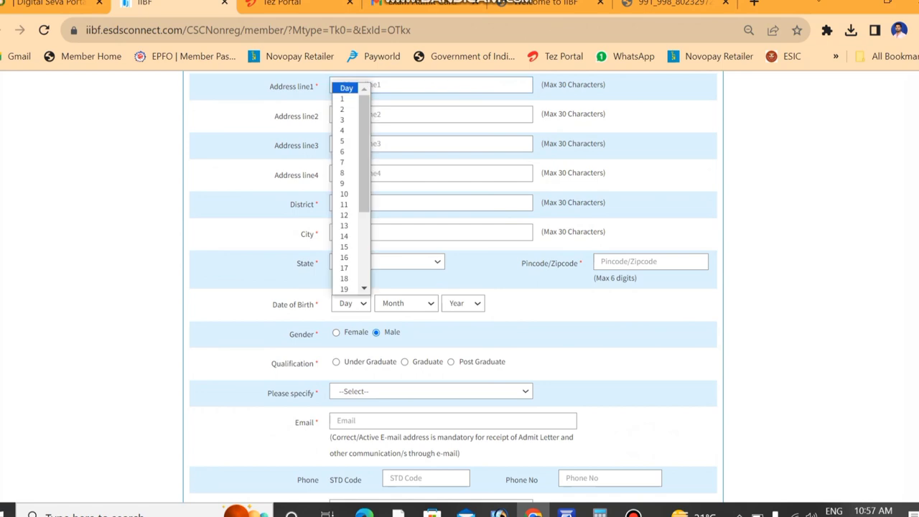
# Step: Set the qualification to Graduate and check the degree options offered under Please specify
pyautogui.scroll(-3, 453, 287)
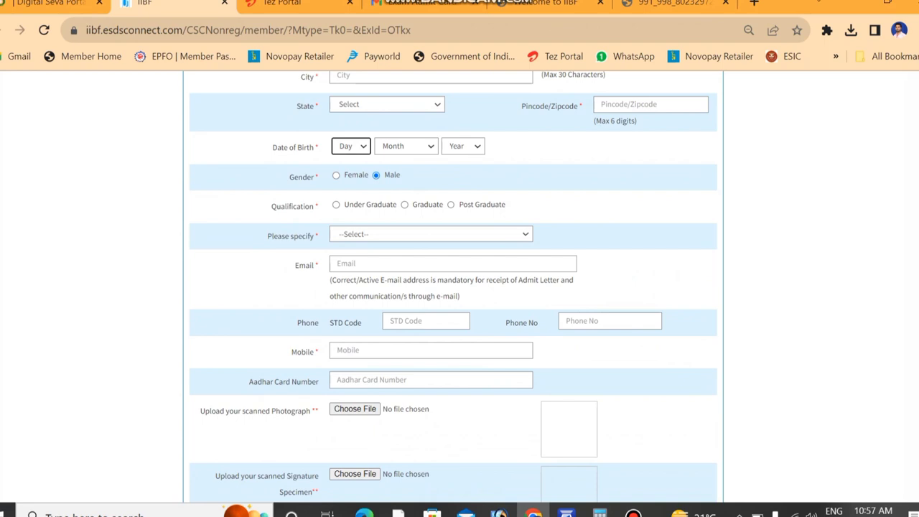
pyautogui.click(405, 205)
pyautogui.click(431, 234)
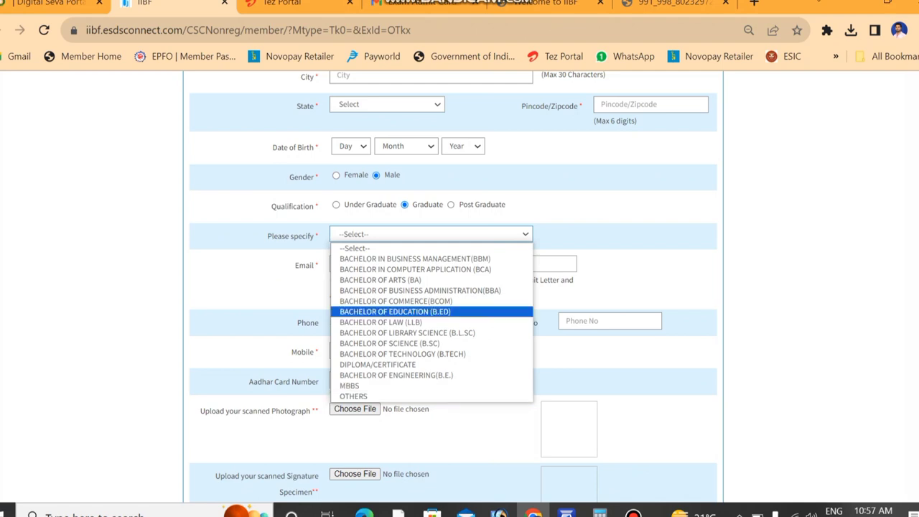
pyautogui.press('Escape')
# Step: Examine the email, phone, mobile and Aadhar fields, the photo and signature uploads, and the ID proof requirements
pyautogui.scroll(-2, 452, 287)
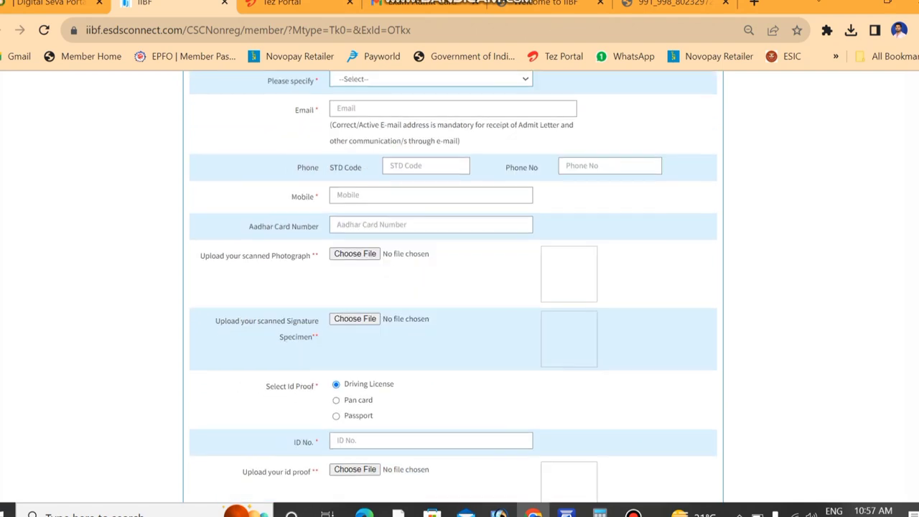
pyautogui.click(445, 109)
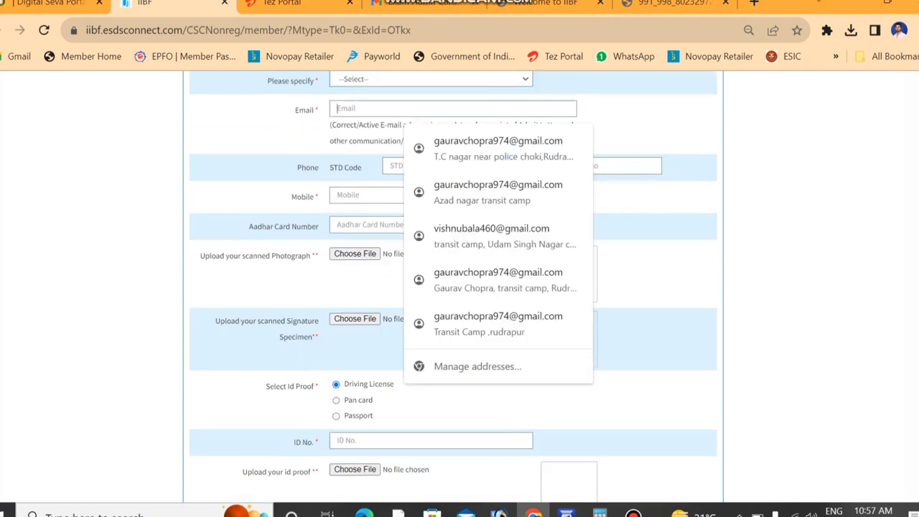
pyautogui.press('Escape')
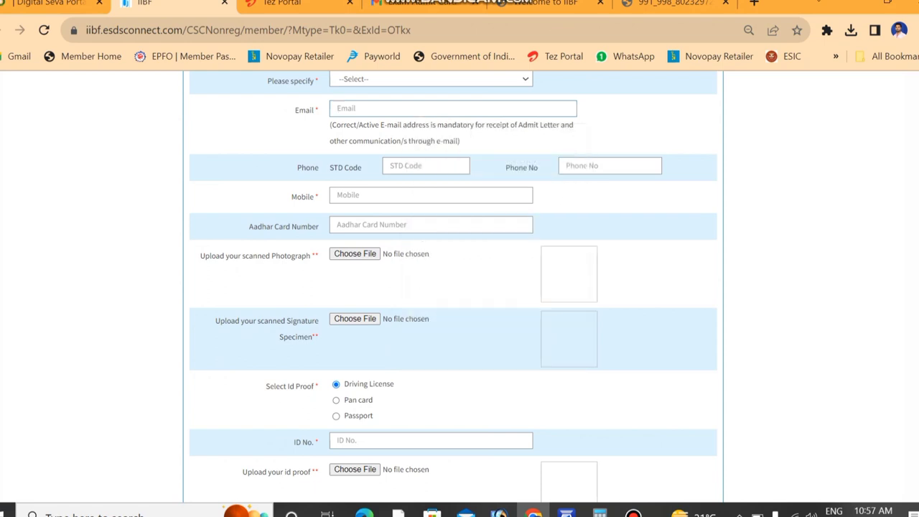
pyautogui.click(609, 166)
pyautogui.click(423, 196)
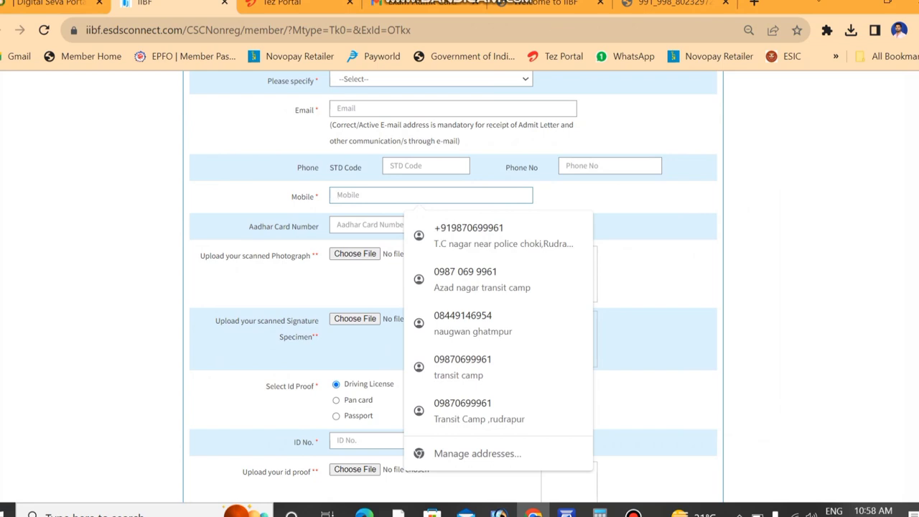
pyautogui.click(369, 224)
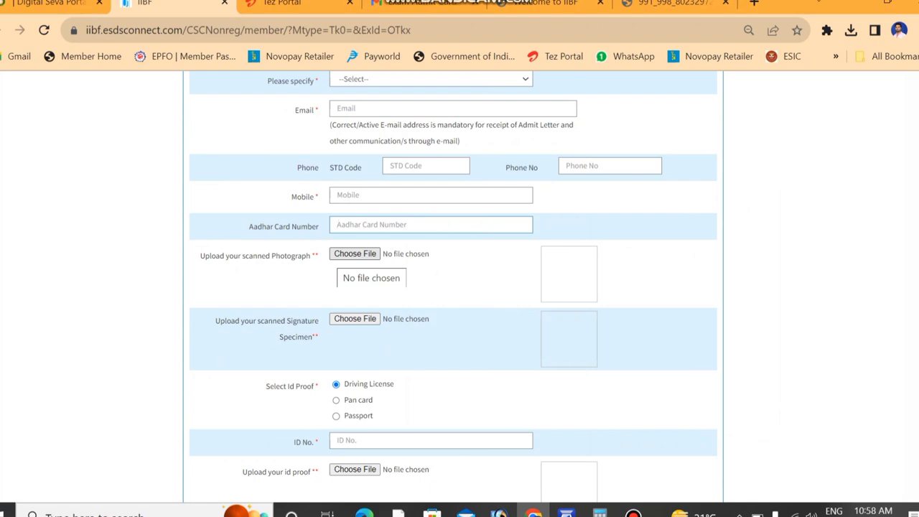
pyautogui.scroll(-1, 354, 256)
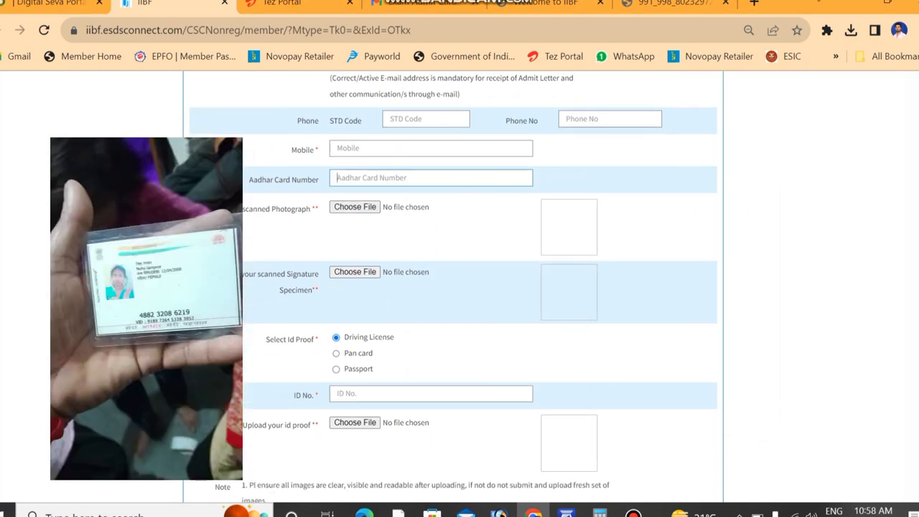
pyautogui.scroll(-1, 452, 287)
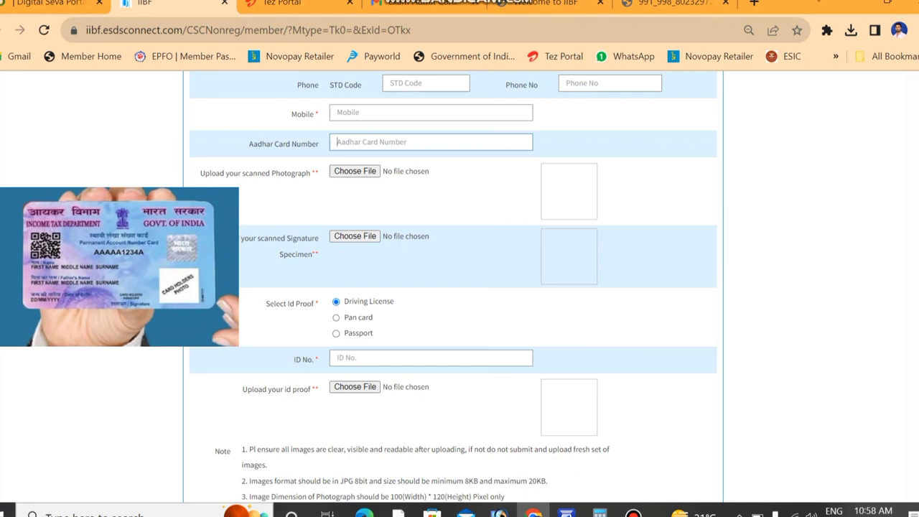
pyautogui.scroll(-1, 452, 287)
pyautogui.scroll(-1, 452, 287)
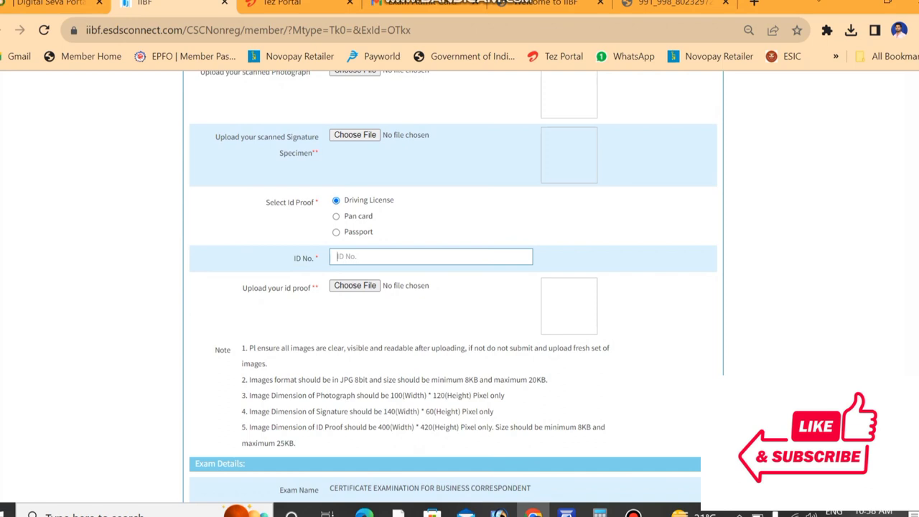
# Step: Set the exam medium to HINDI in the Exam Details section
pyautogui.scroll(-4, 452, 287)
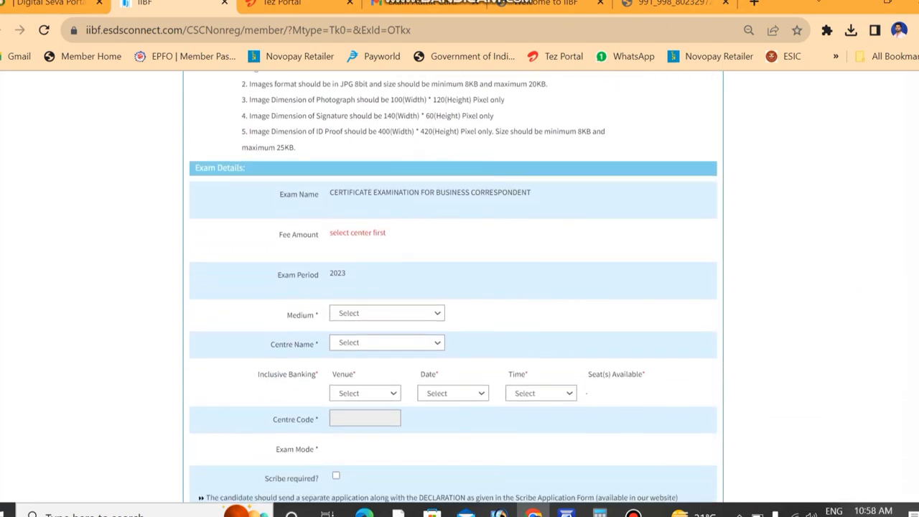
pyautogui.click(386, 313)
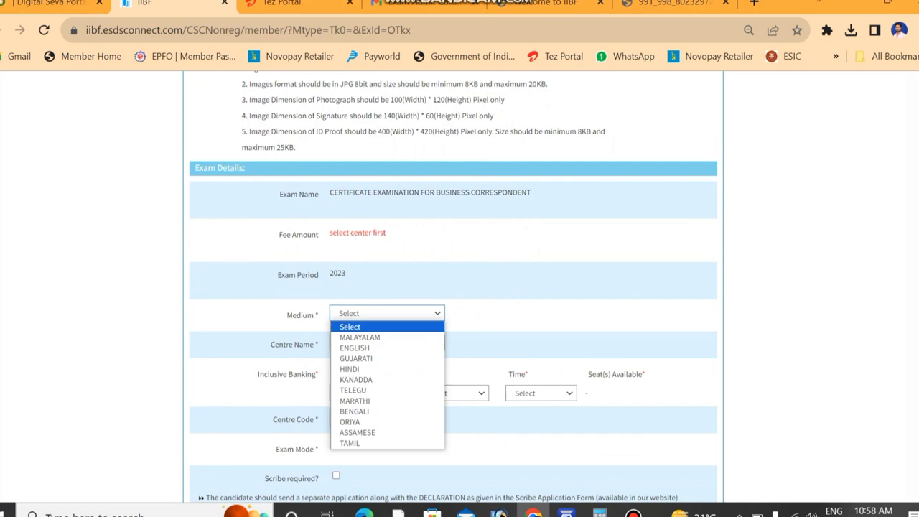
pyautogui.press('Down')
pyautogui.press('Down')
pyautogui.press('Down')
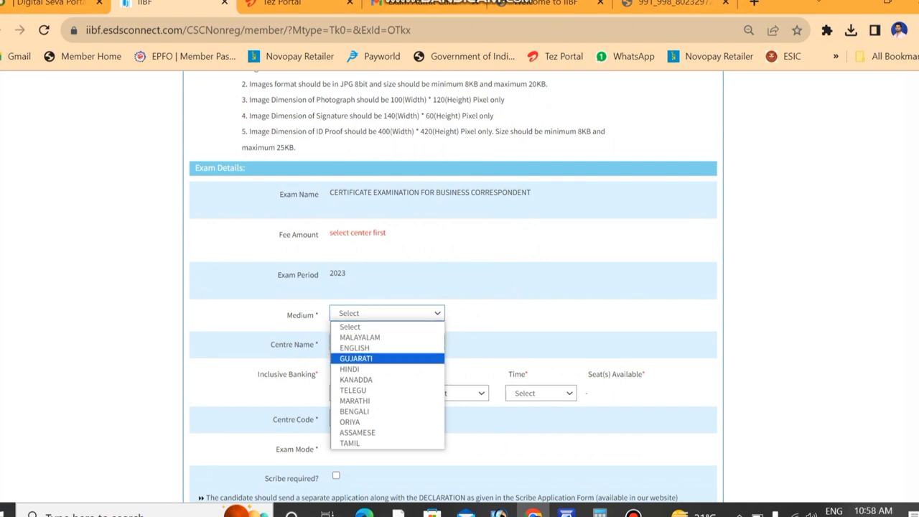
pyautogui.press('Down')
pyautogui.press('Return')
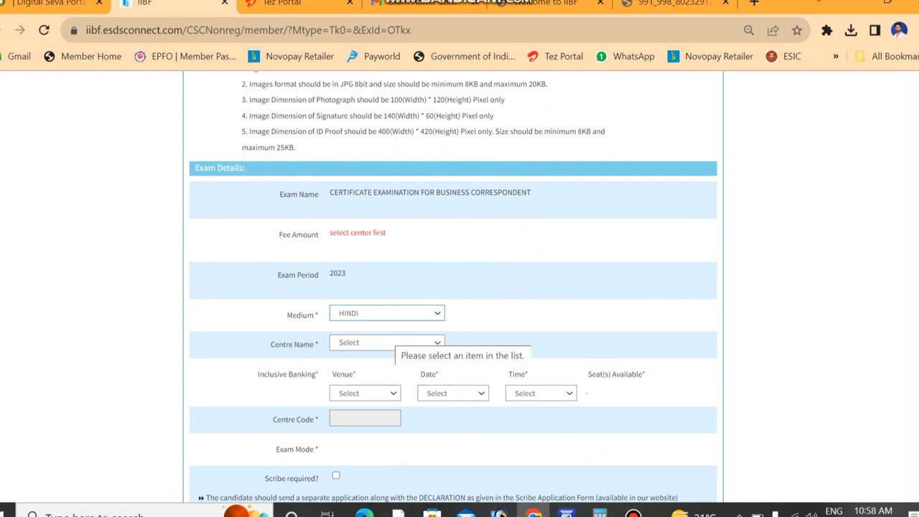
# Step: Check the choices for centre name, venue and date in the exam details, and look over the scribe and declaration sections
pyautogui.click(394, 341)
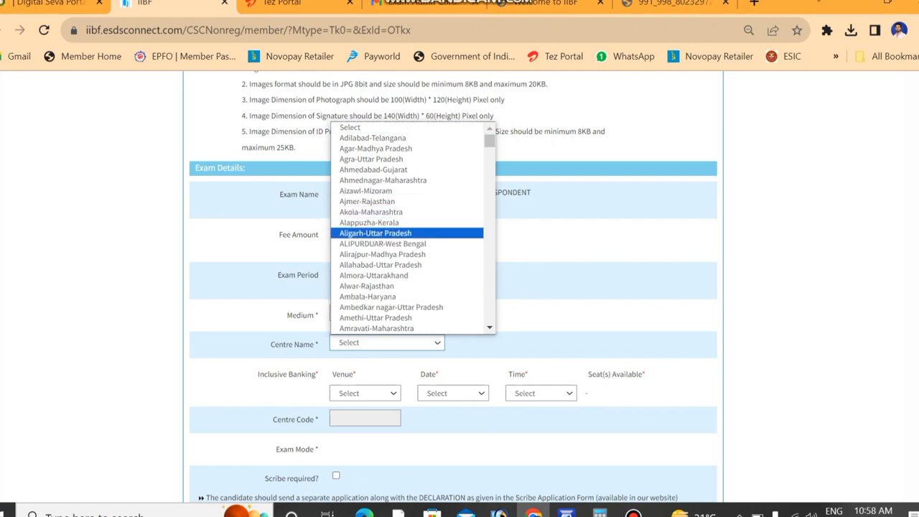
pyautogui.scroll(-10, 407, 226)
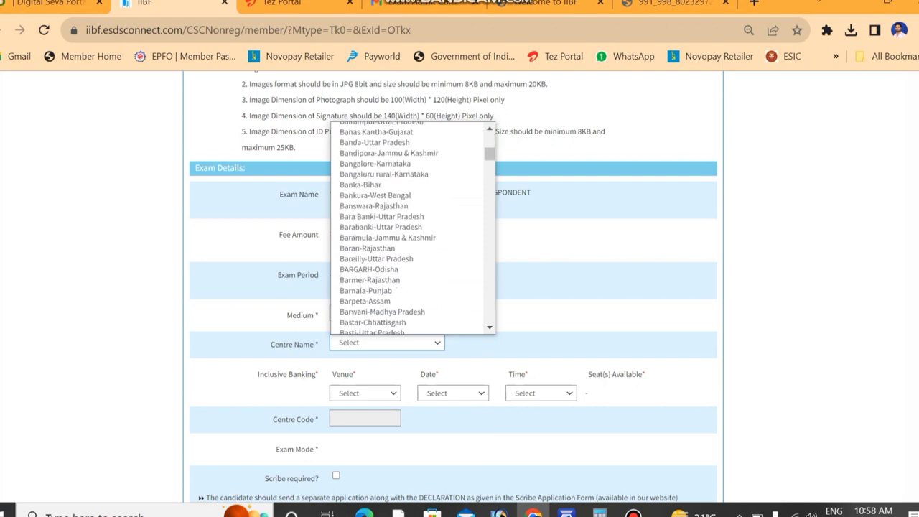
pyautogui.press('Escape')
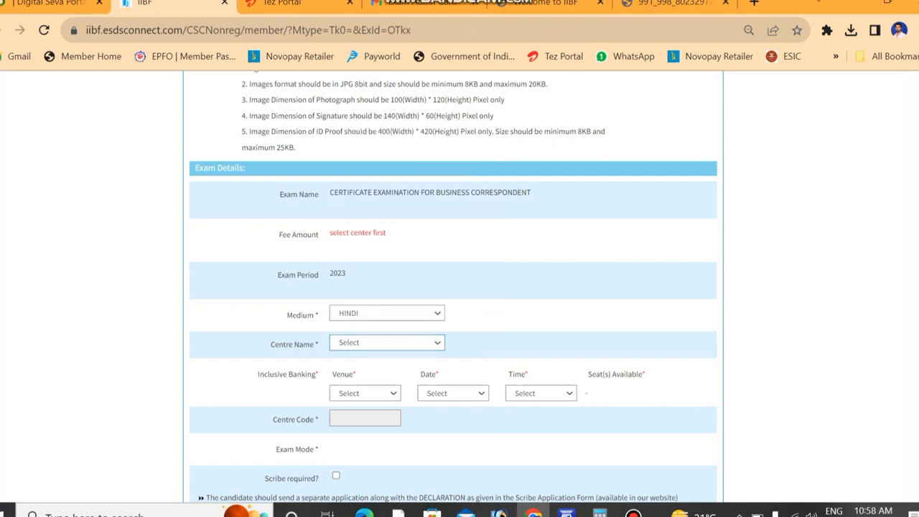
pyautogui.click(365, 393)
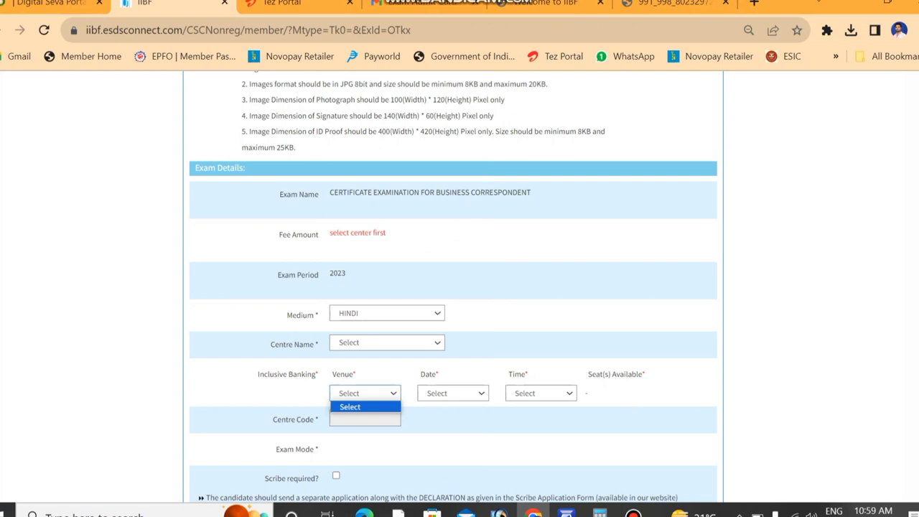
pyautogui.press('Escape')
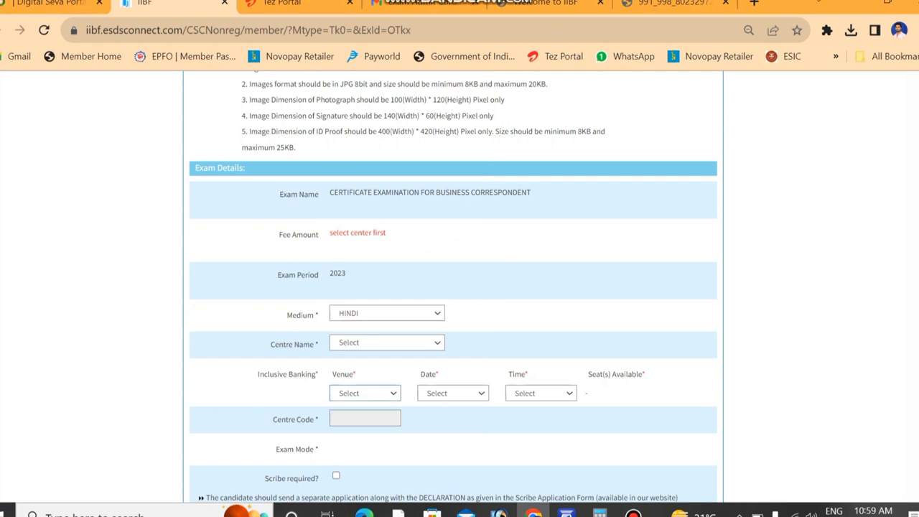
pyautogui.click(453, 394)
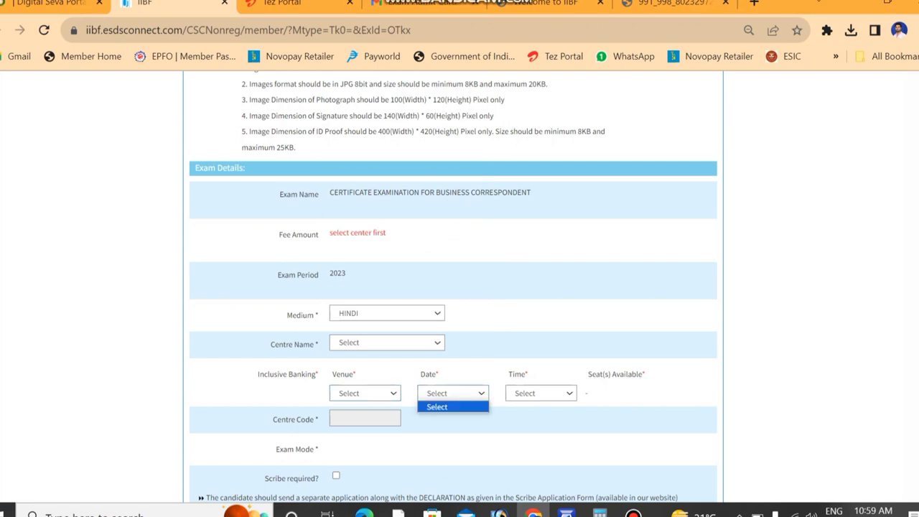
pyautogui.press('Escape')
pyautogui.scroll(-2, 453, 287)
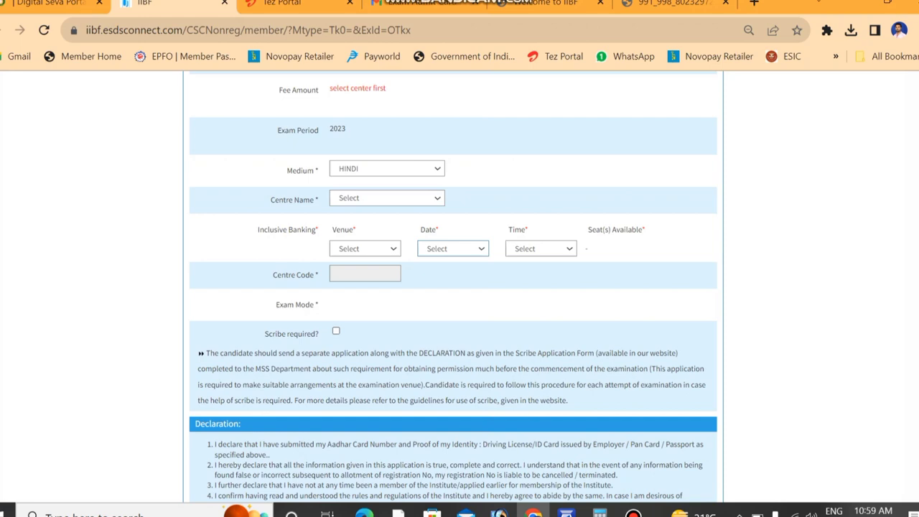
# Step: Mark a scribe as required, dismiss the disability notice, and review the declaration, acceptance and security code sections
pyautogui.click(336, 331)
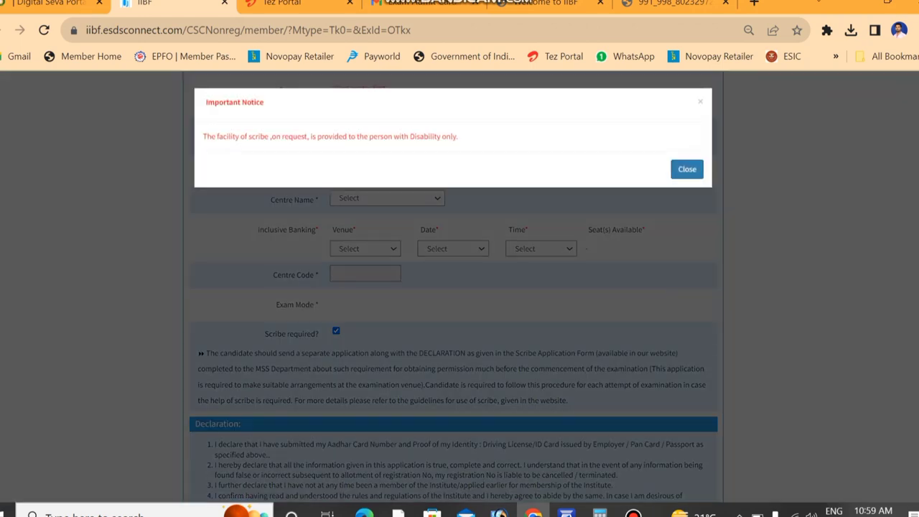
pyautogui.click(687, 169)
pyautogui.scroll(-3, 459, 287)
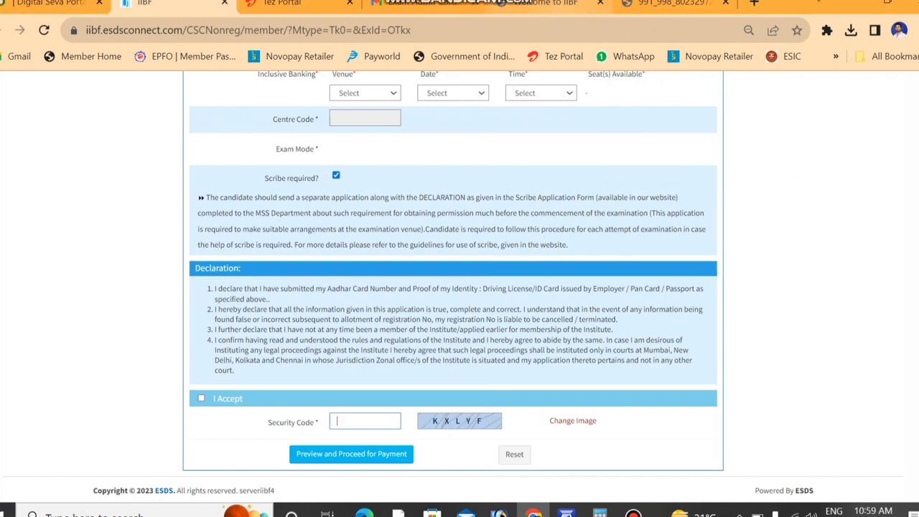
# Step: Examine the IIBF admit letter and the Business Correspondents exam certificate, and return to the Digital Seva dashboard
pyautogui.click(549, 5)
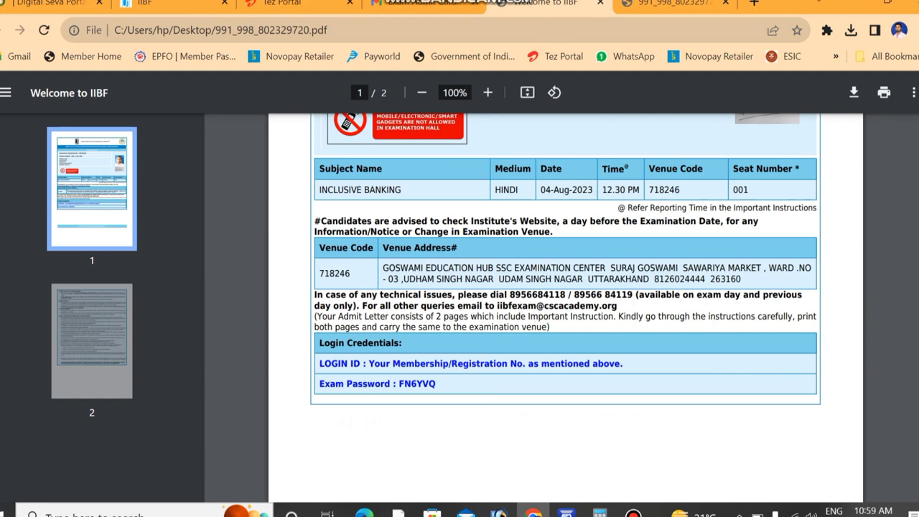
pyautogui.click(674, 4)
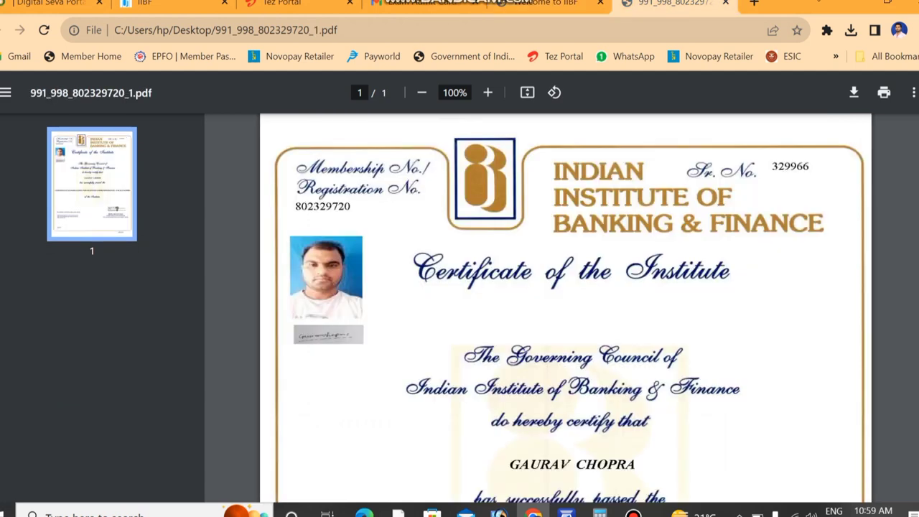
pyautogui.scroll(-1, 565, 307)
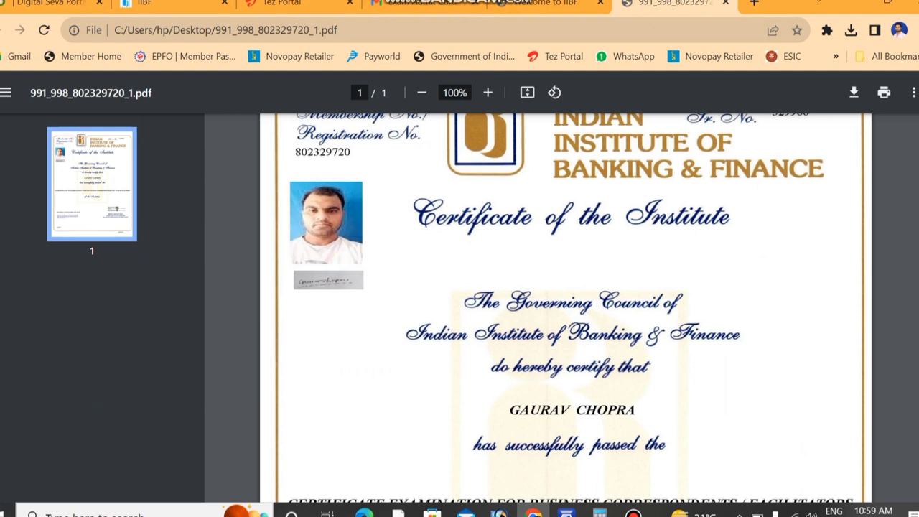
pyautogui.scroll(-5, 564, 307)
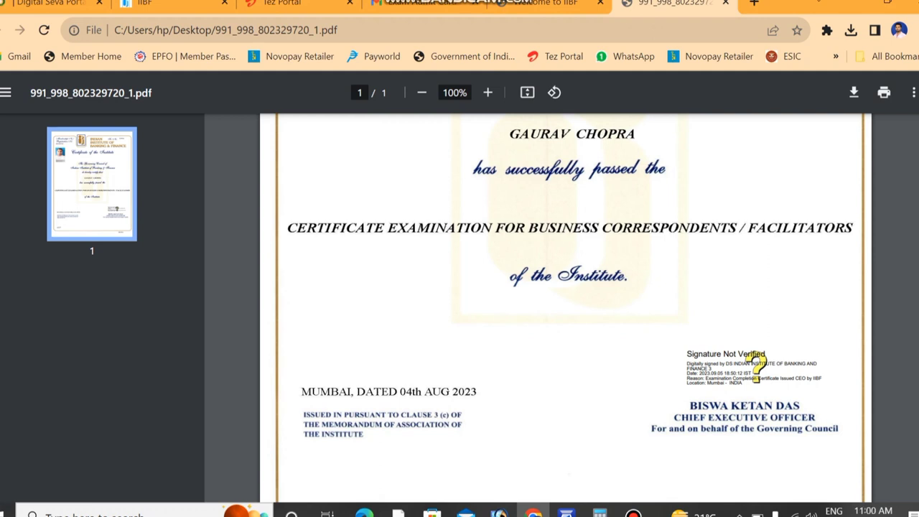
pyautogui.scroll(-1, 565, 307)
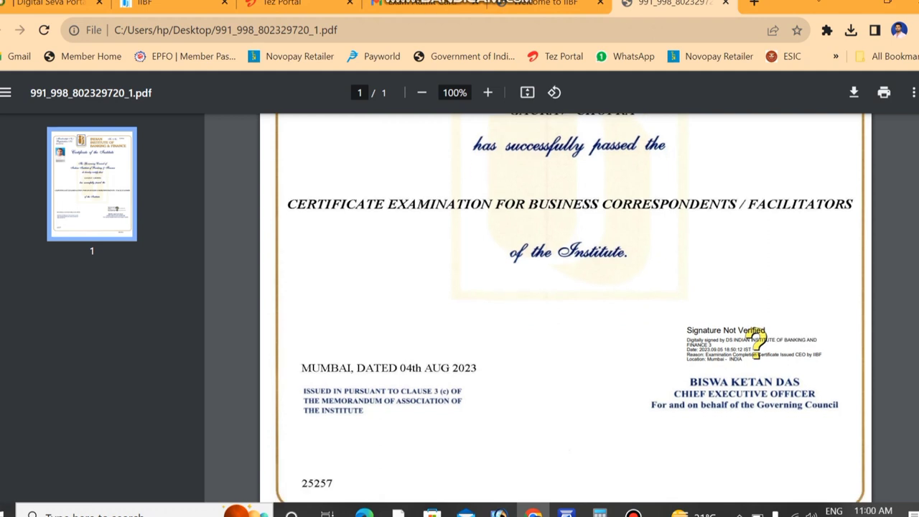
pyautogui.click(51, 3)
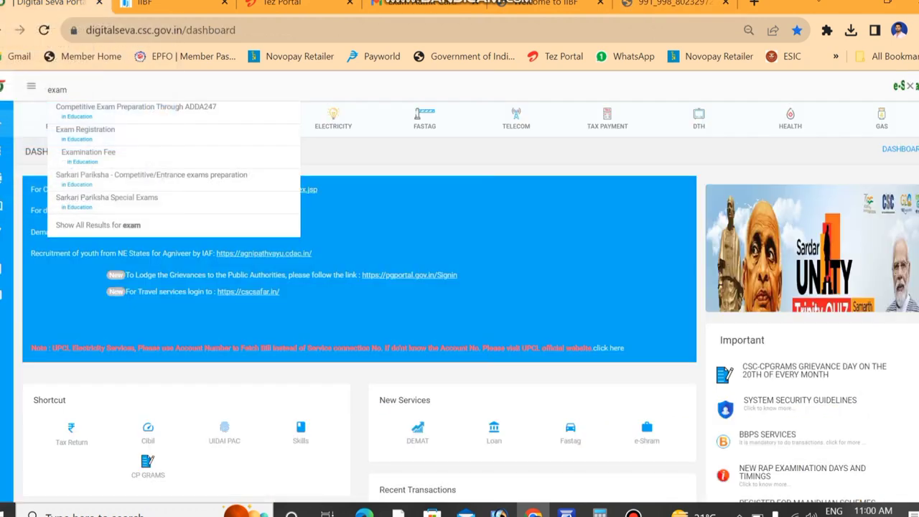